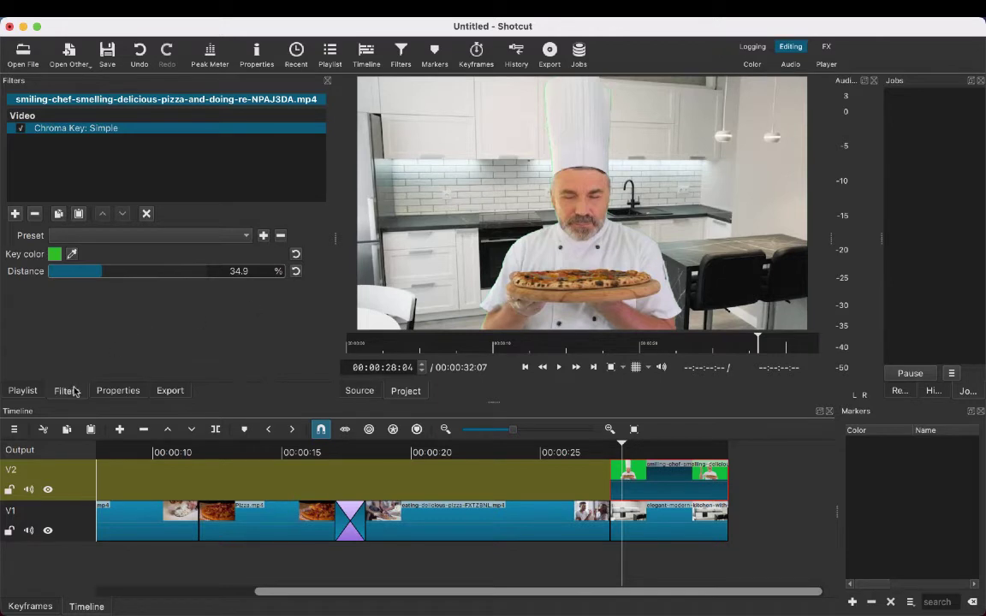
- Search the filter list for 'posi' and add Size, Position & Rotate to the chef clip
click(15, 213)
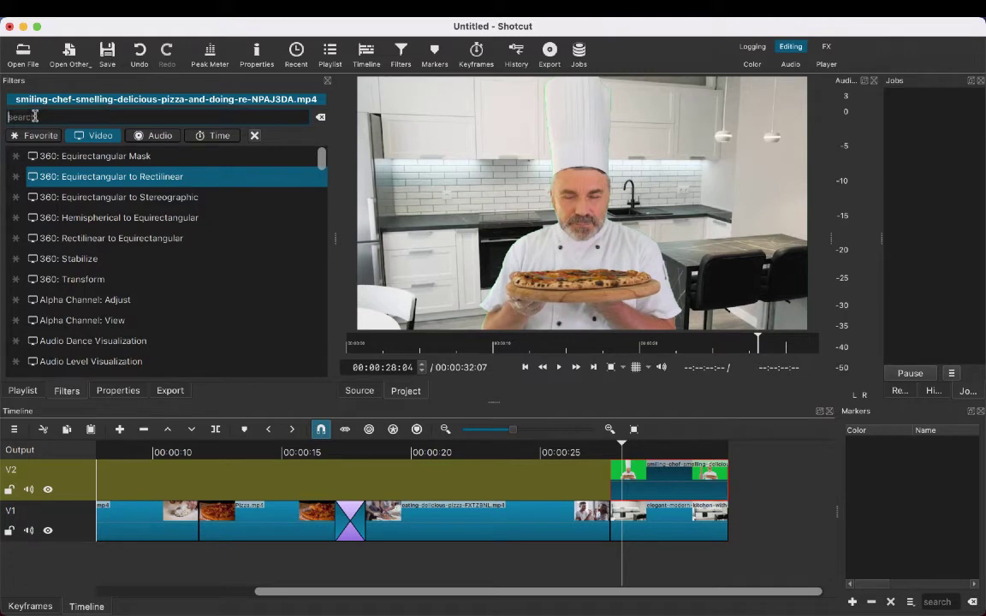
text(pos)
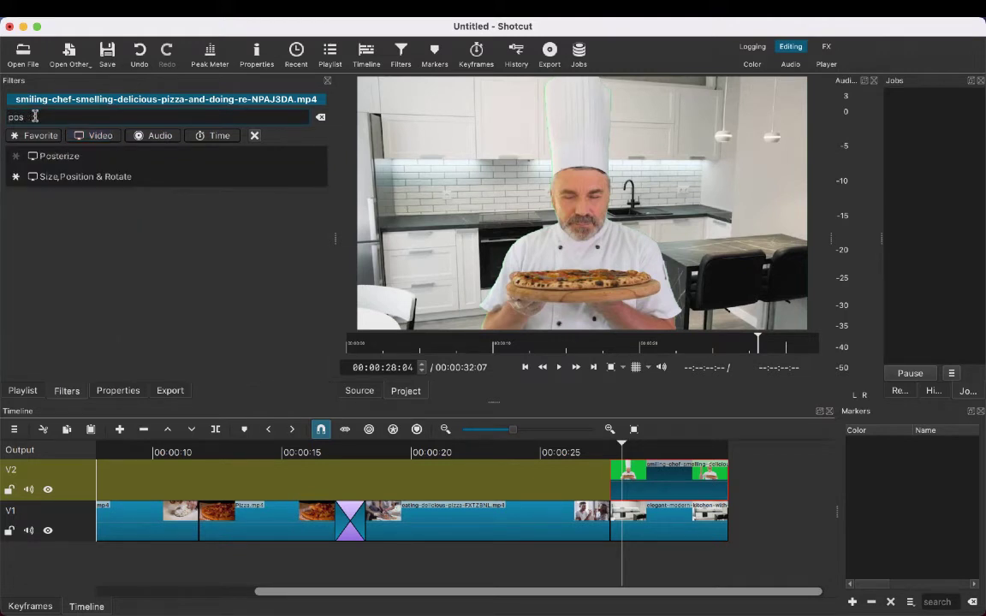
text(ti)
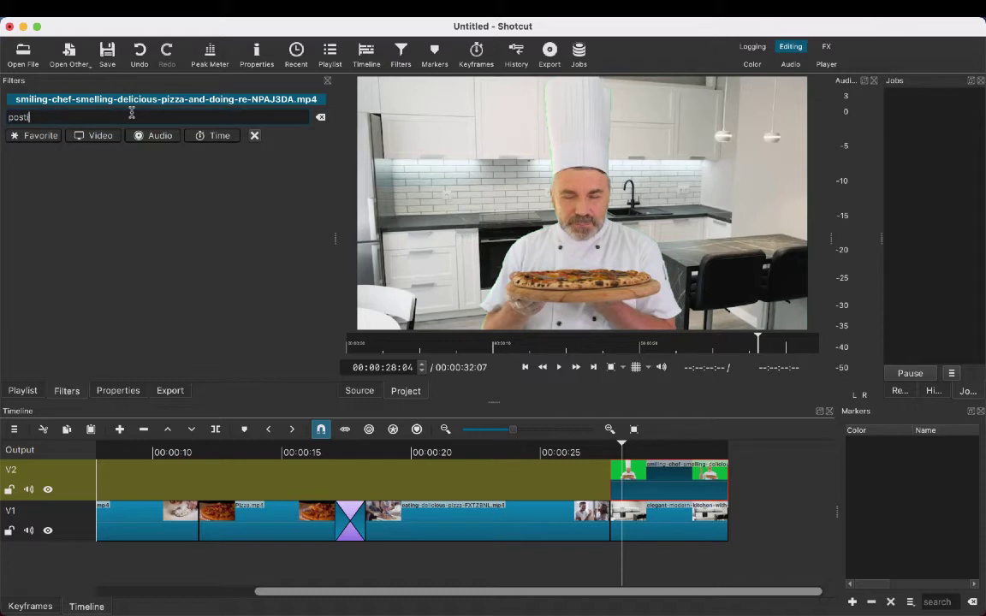
key(BackSpace)
key(BackSpace)
text(ition)
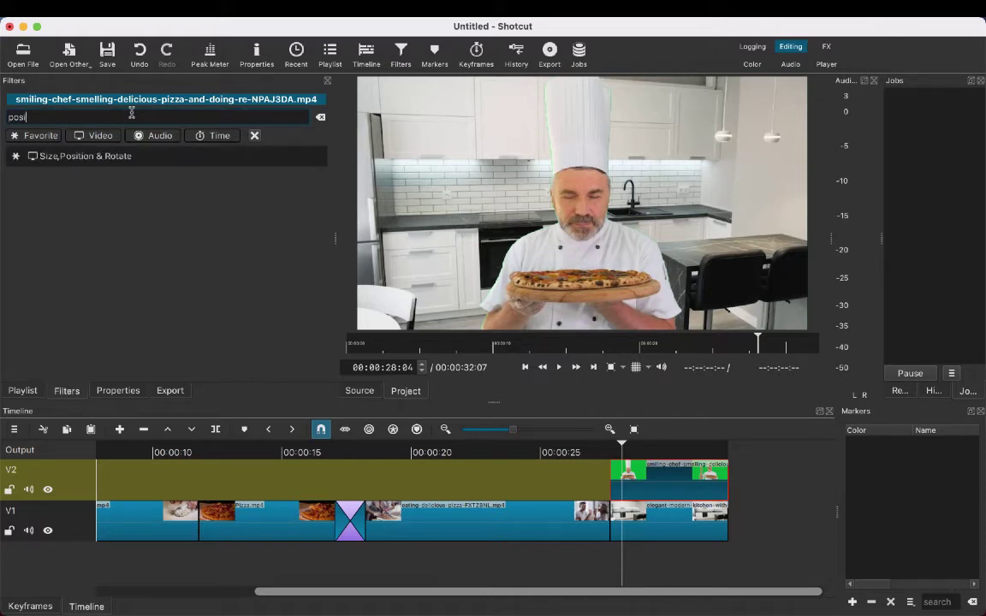
click(120, 156)
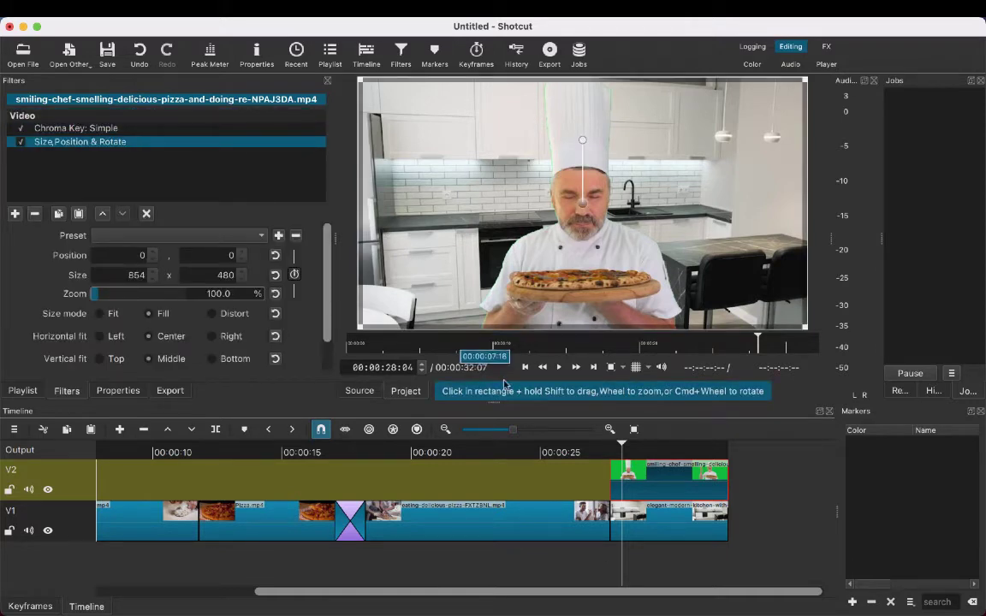
- Apply the (defaults) preset to the Size, Position & Rotate filter
click(255, 236)
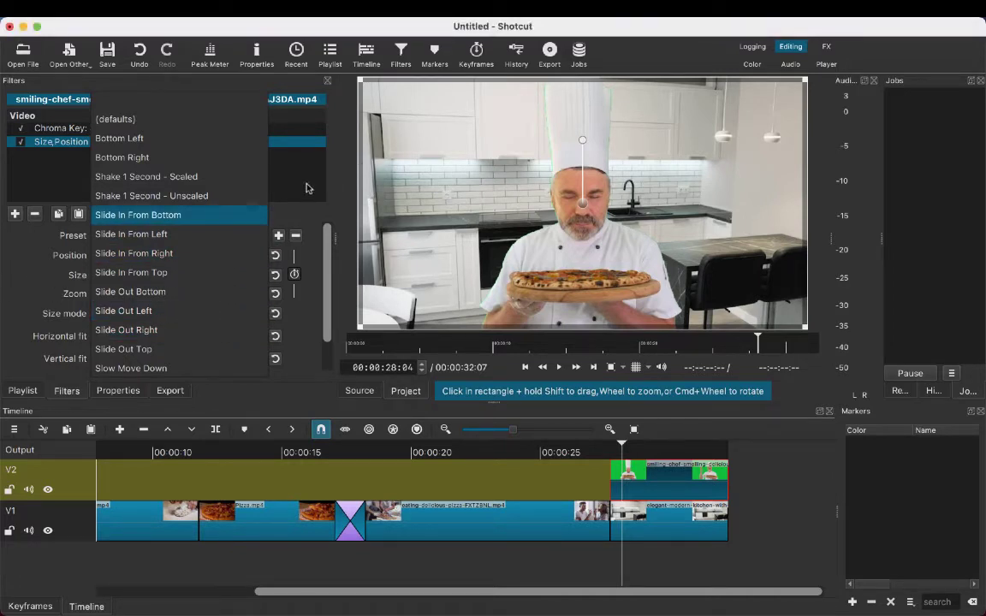
click(128, 120)
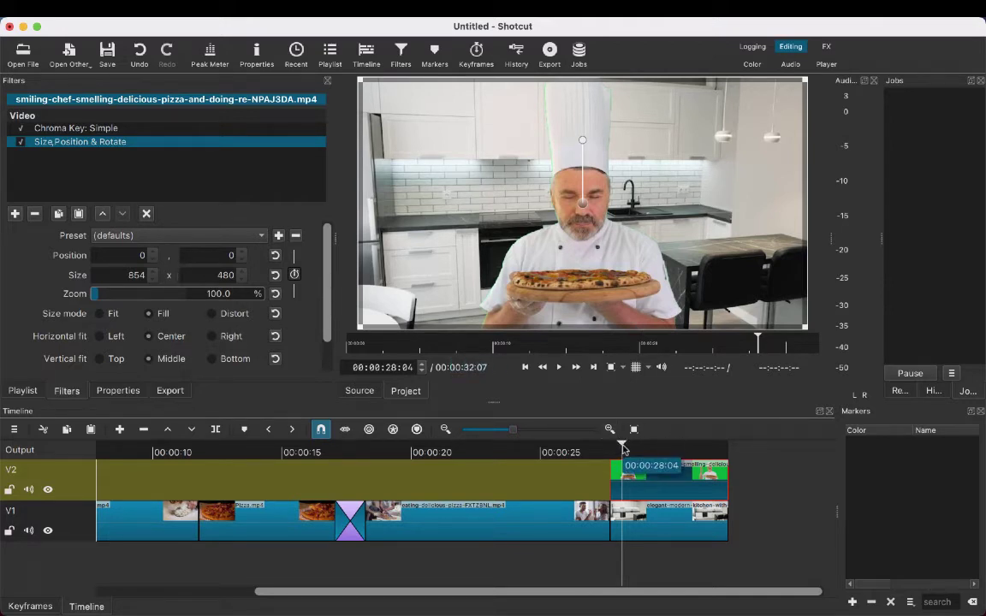
- At about 00:00:28:08, set Position X to -400 with Y at 0, comparing 400 and 0
click(632, 448)
mouse_move(632, 447)
mouse_down()
mouse_move(664, 448)
mouse_move(624, 450)
mouse_up()
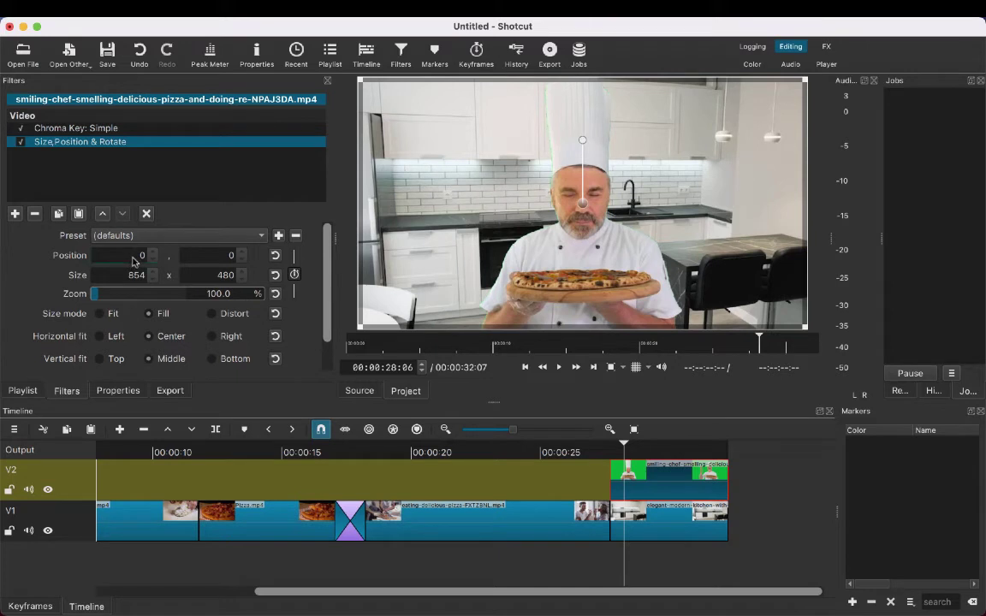
double_click(145, 256)
text(-400)
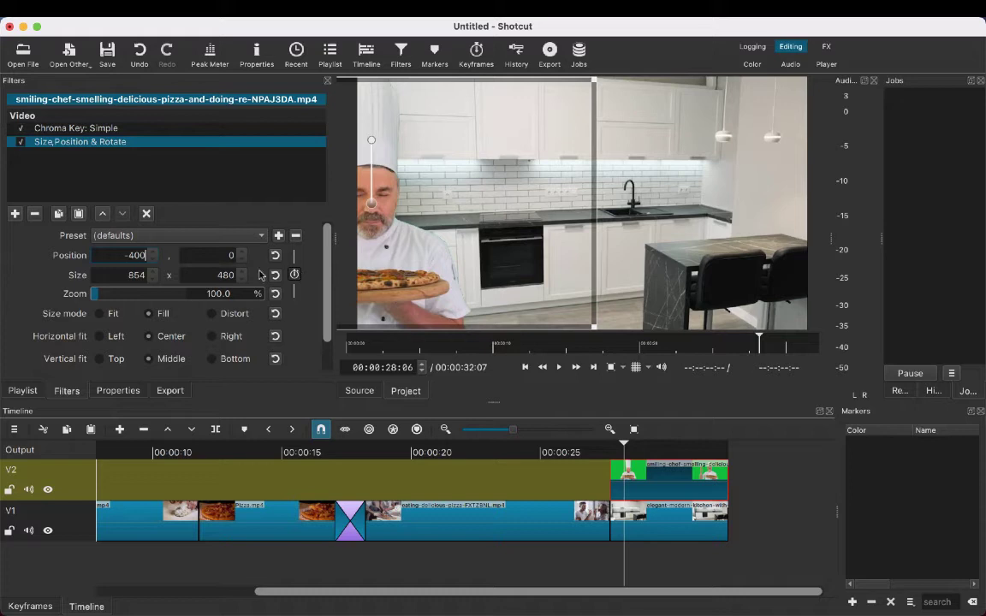
drag(116, 255, 172, 267)
text(400)
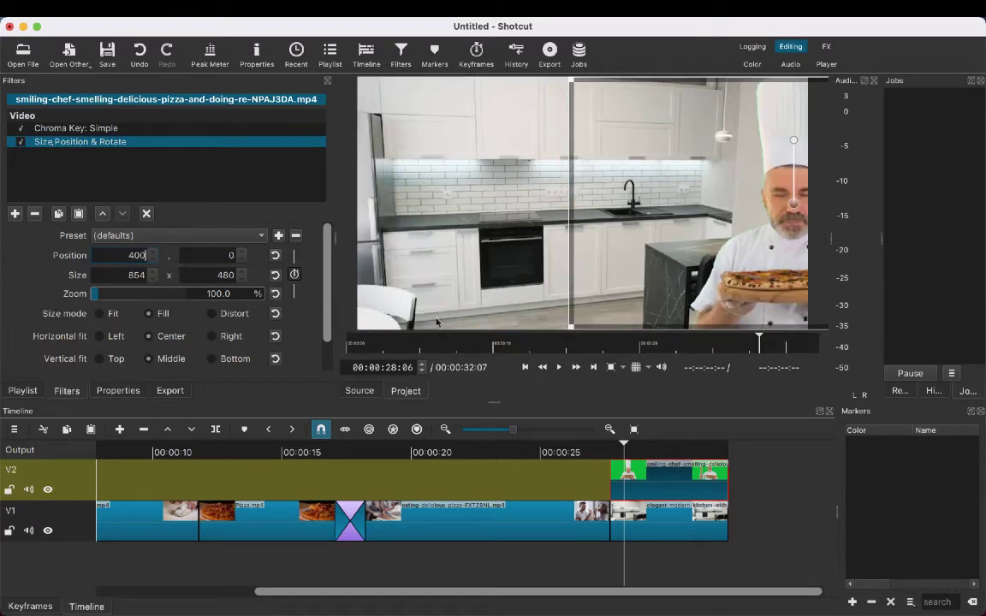
drag(119, 255, 161, 261)
text(0)
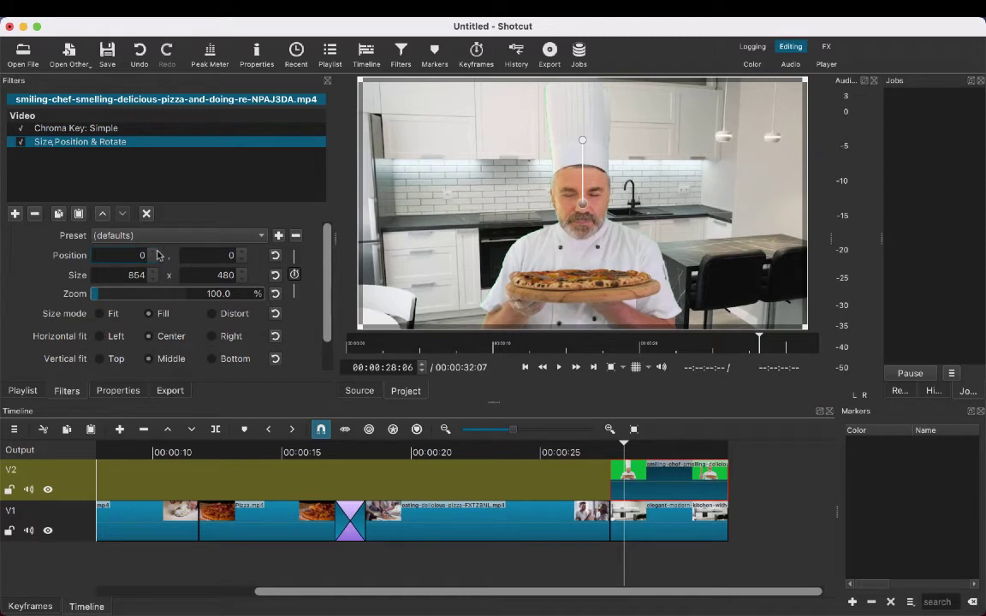
text(400)
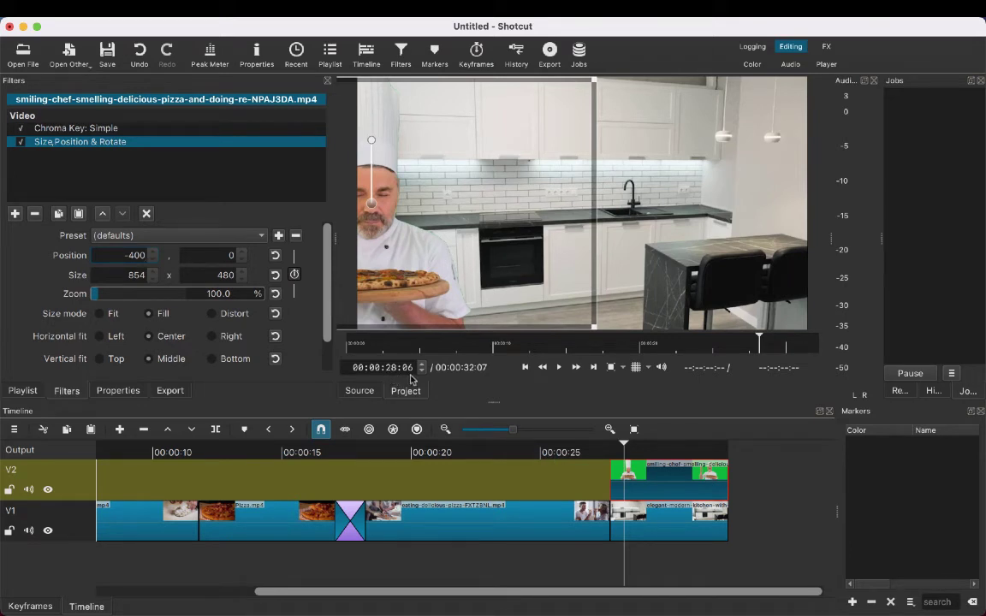
mouse_move(623, 446)
mouse_down()
mouse_move(608, 447)
mouse_move(630, 446)
mouse_up()
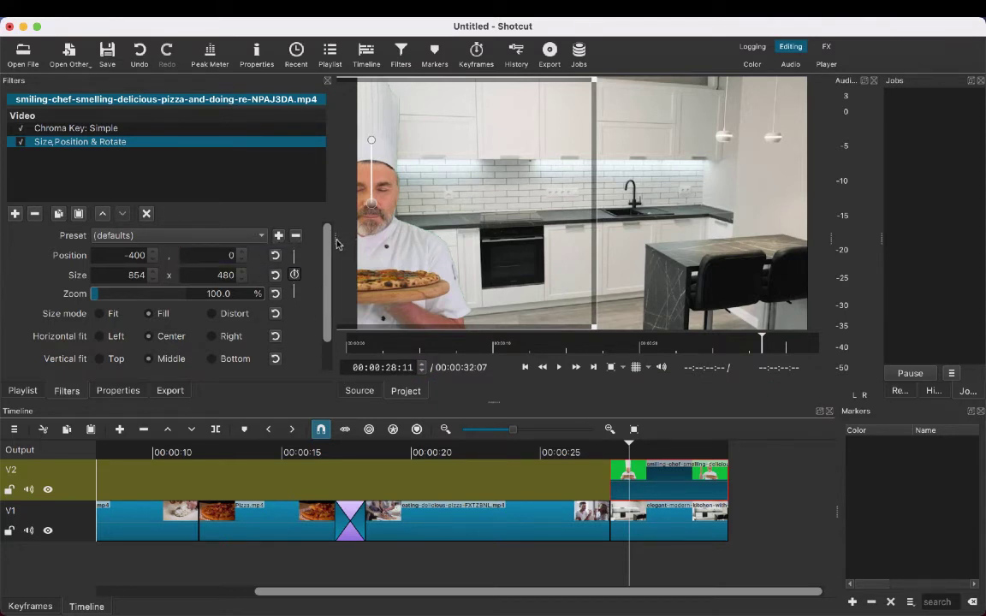
drag(336, 244, 278, 245)
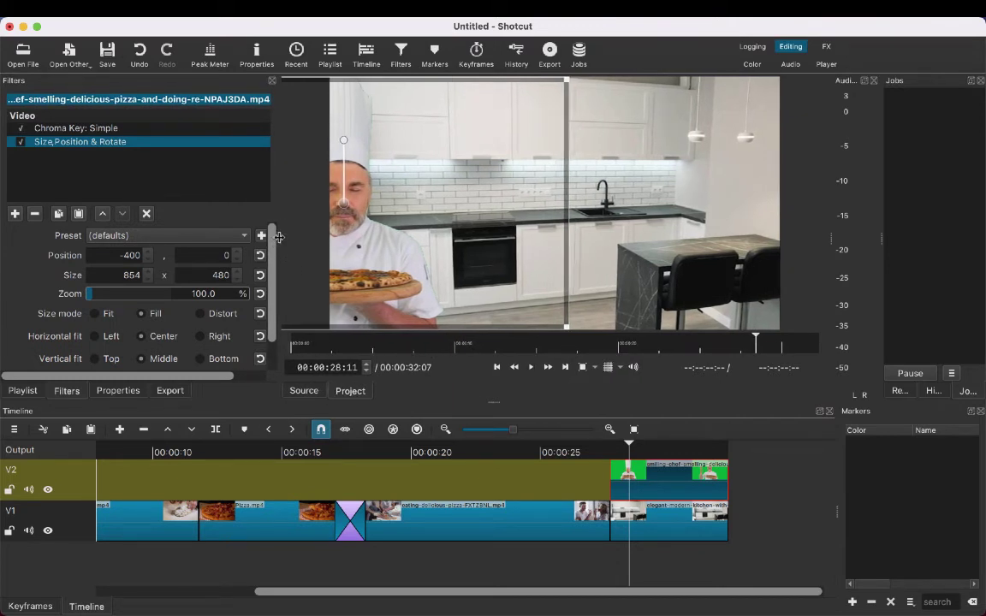
drag(278, 237, 342, 257)
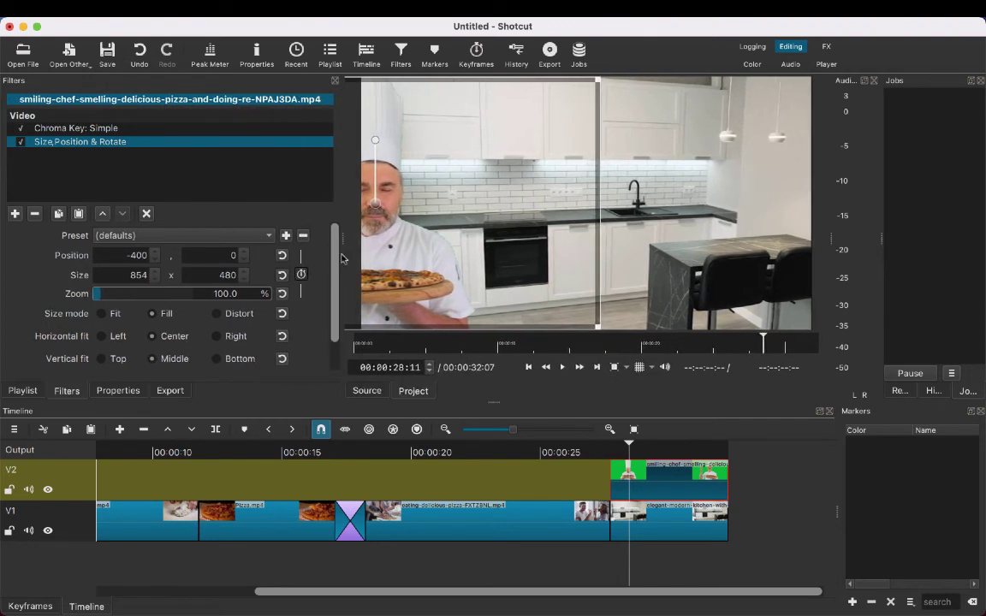
- Enable Size & Position keyframing at -400, 0, then move the playhead to 00:00:29:20
click(301, 274)
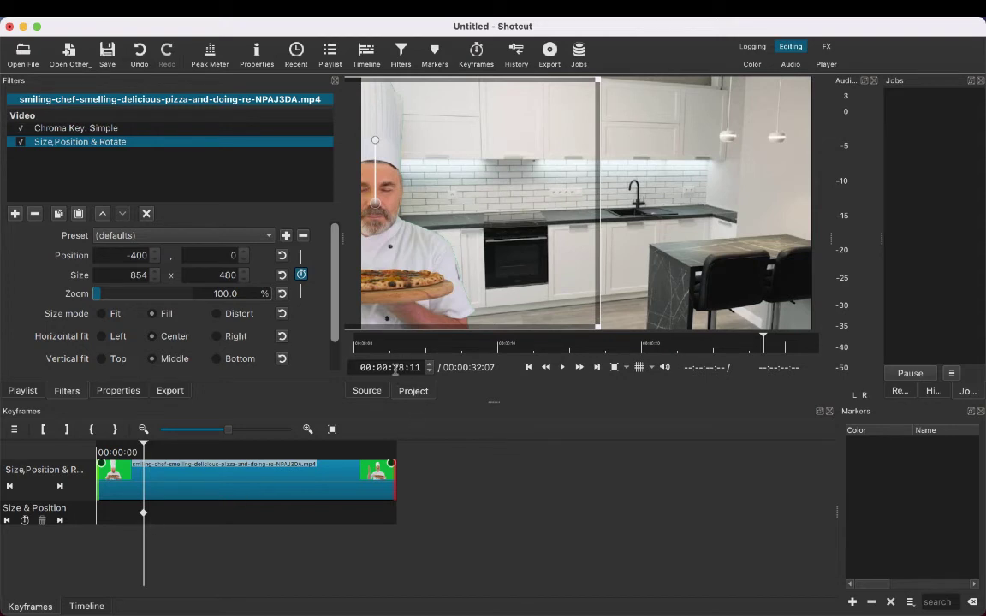
click(146, 448)
drag(210, 451, 235, 450)
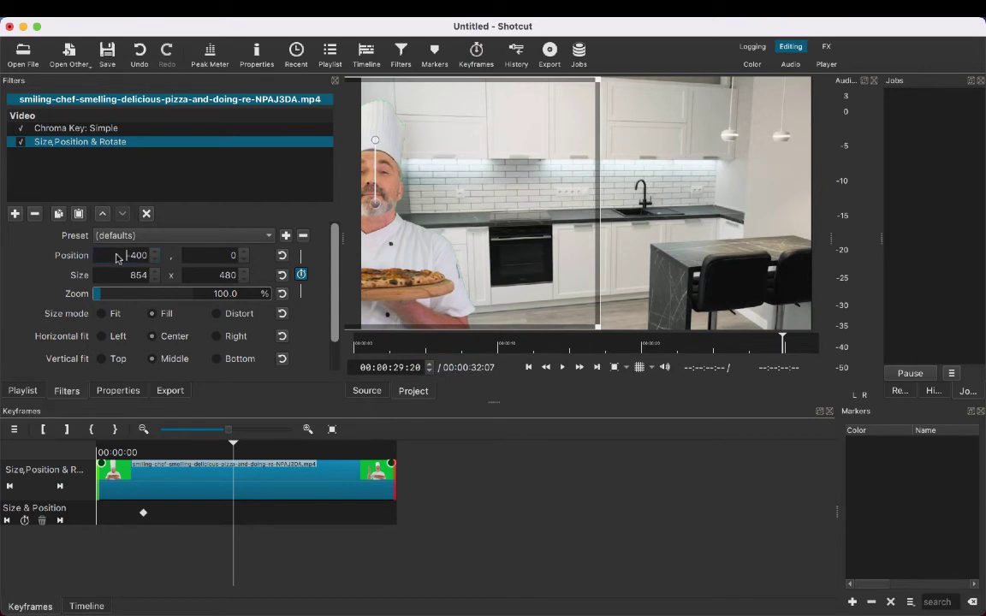
- Set Position X to 0 at 00:00:29:20, then check the start and end keyframes
drag(117, 256, 165, 261)
text(0)
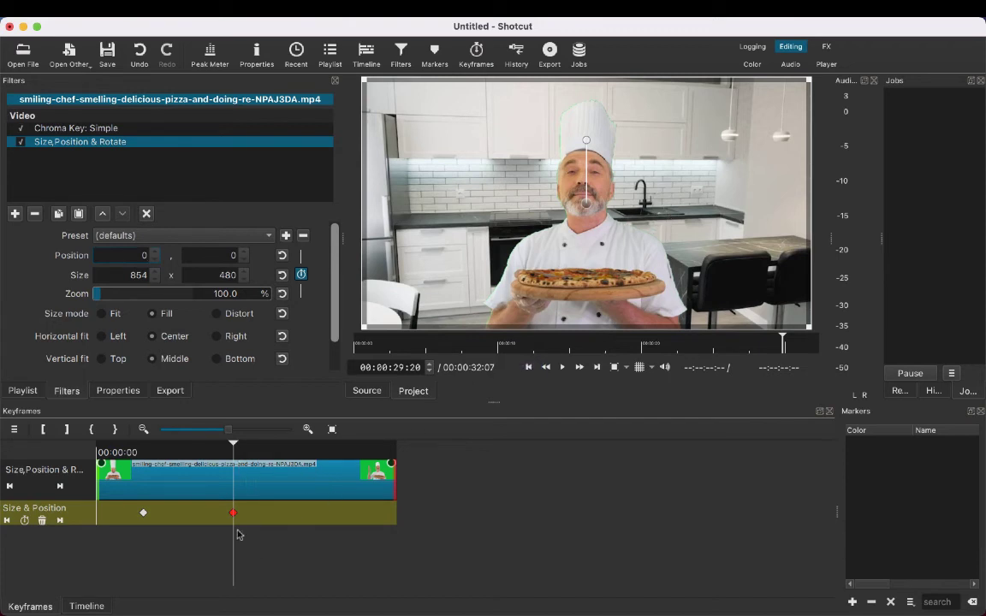
double_click(143, 514)
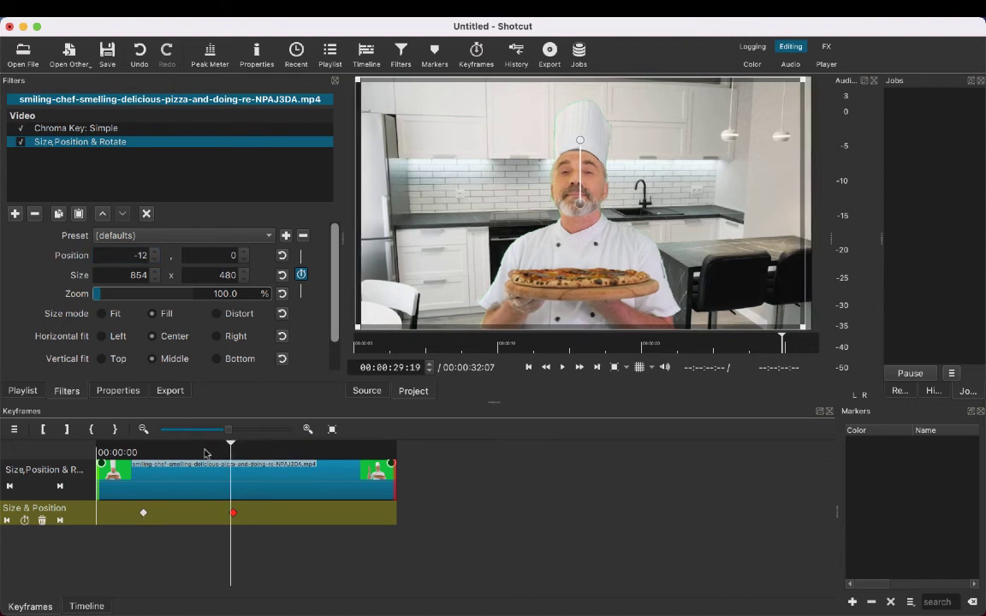
click(143, 453)
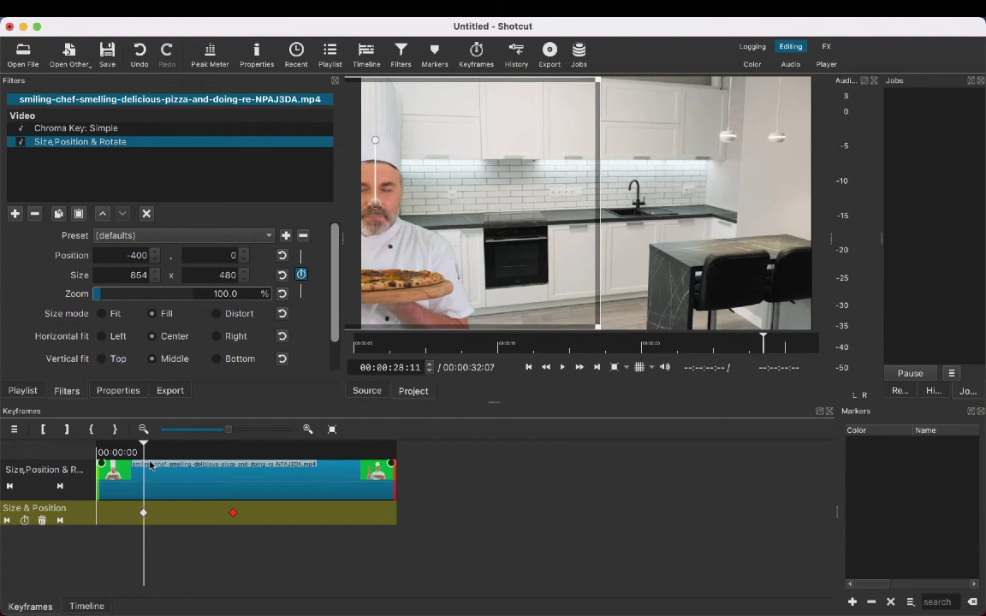
click(233, 479)
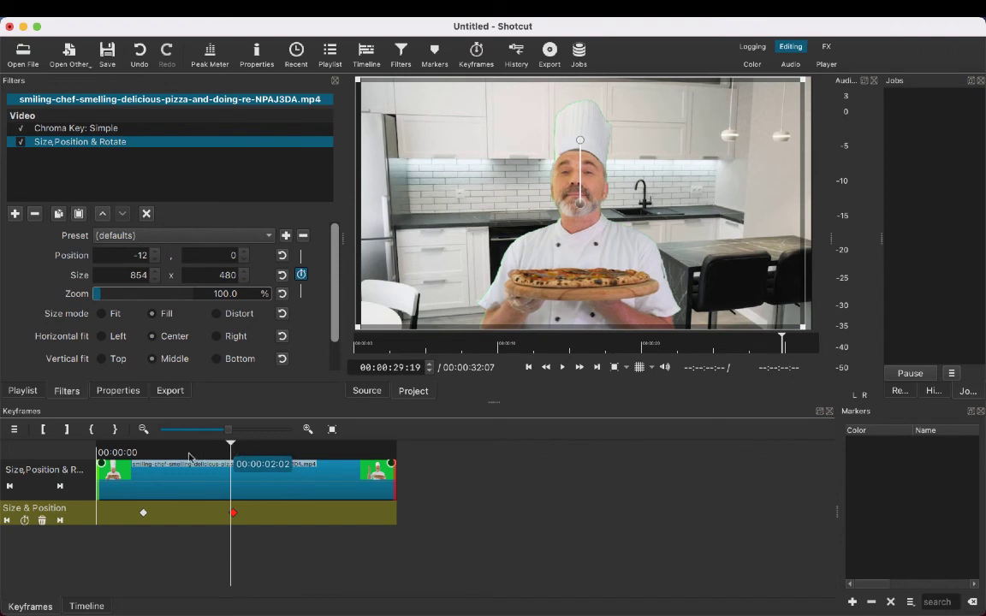
click(149, 467)
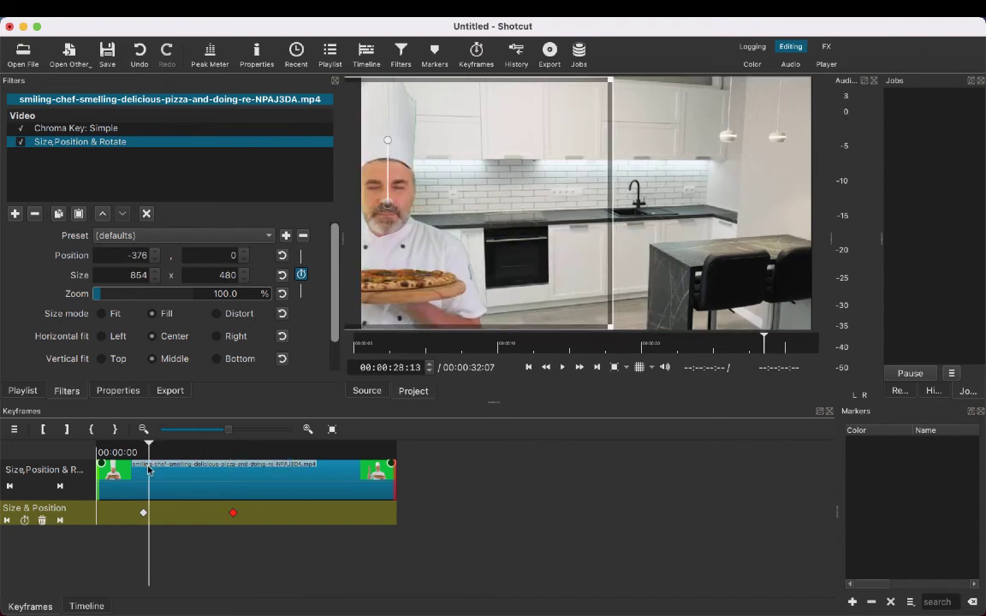
drag(149, 469, 145, 470)
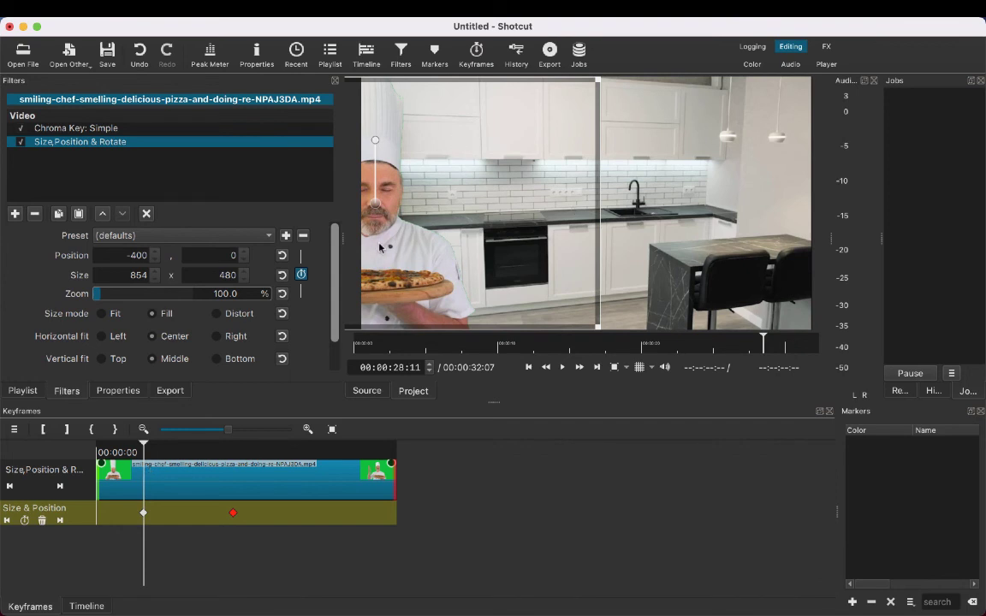
click(154, 445)
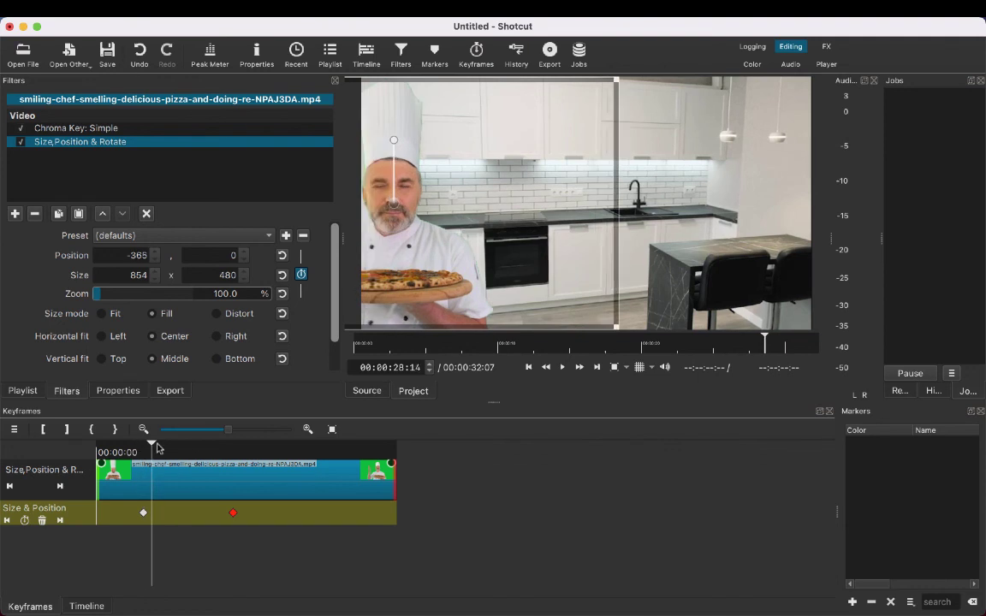
click(236, 456)
click(231, 458)
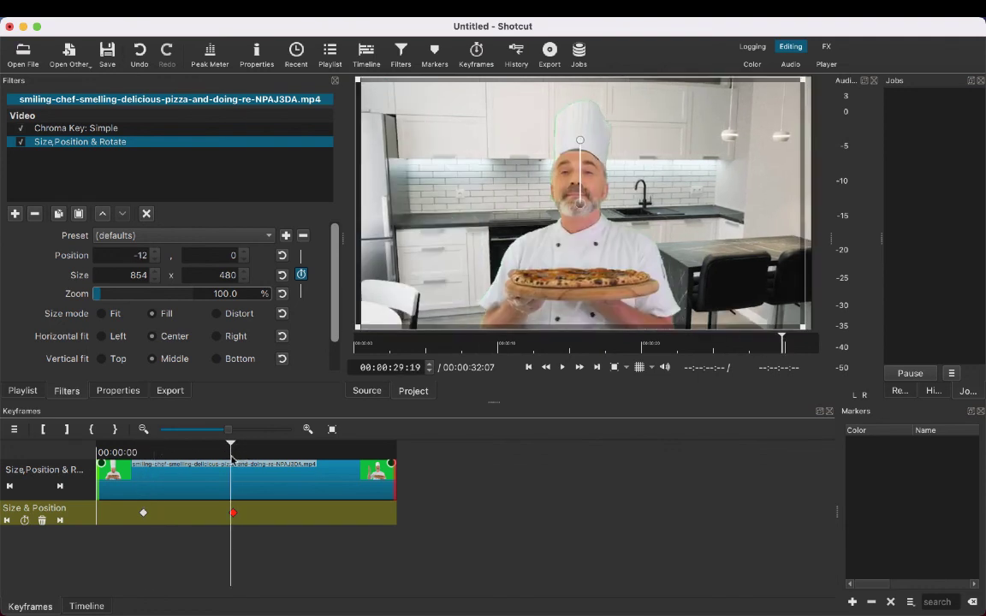
click(234, 458)
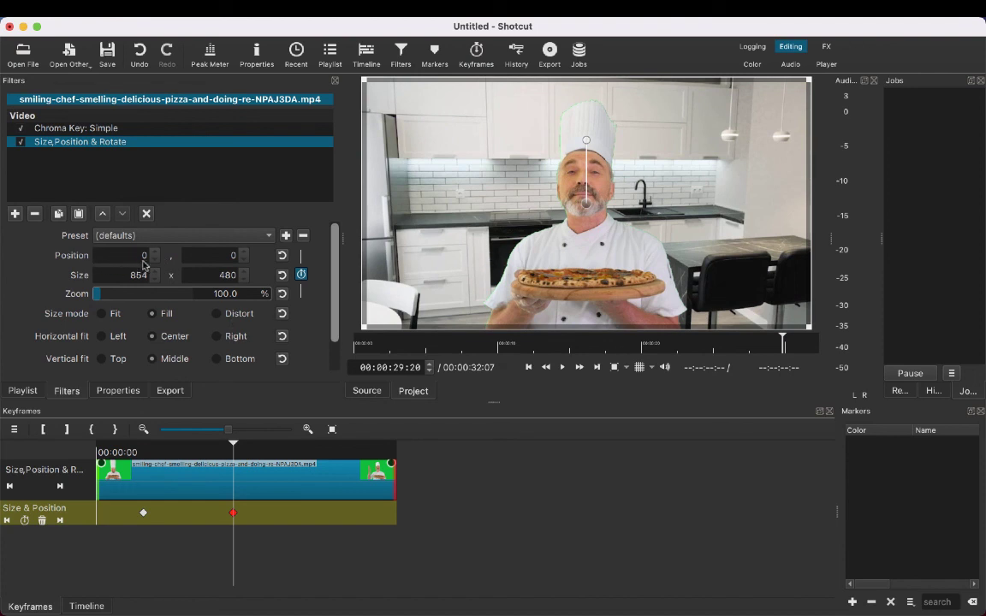
click(228, 447)
click(135, 451)
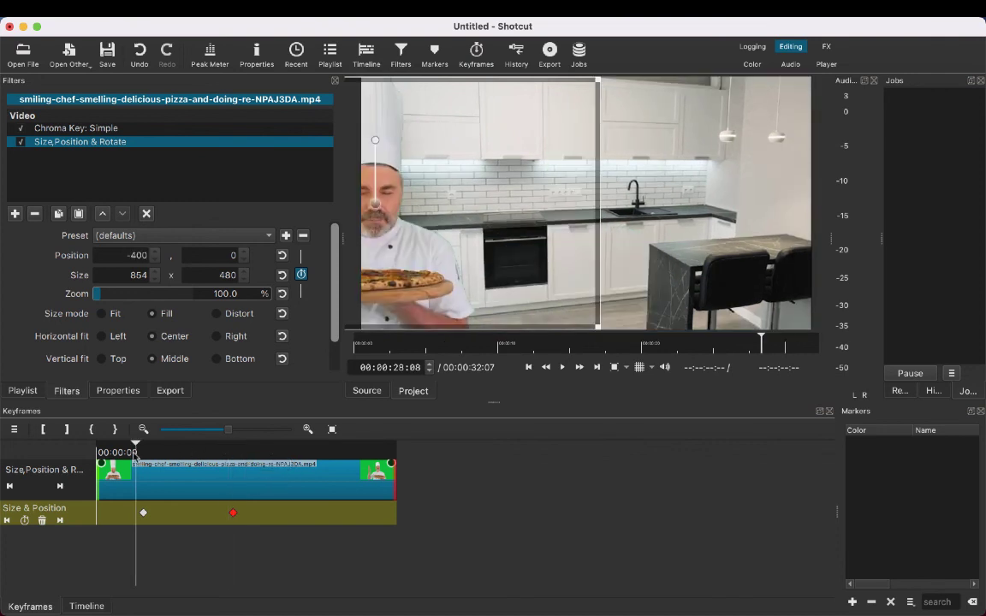
click(255, 473)
drag(255, 474, 83, 419)
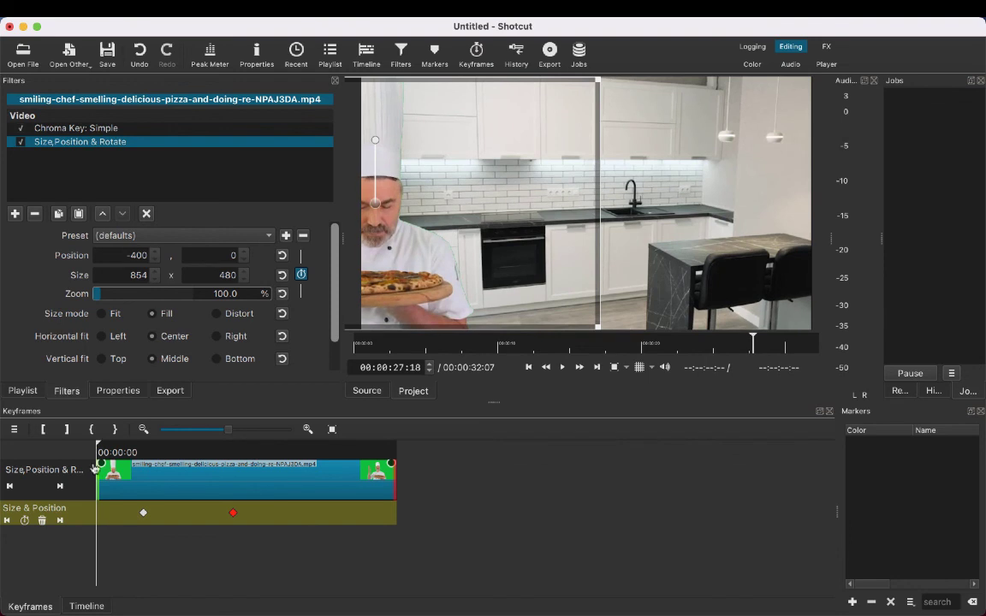